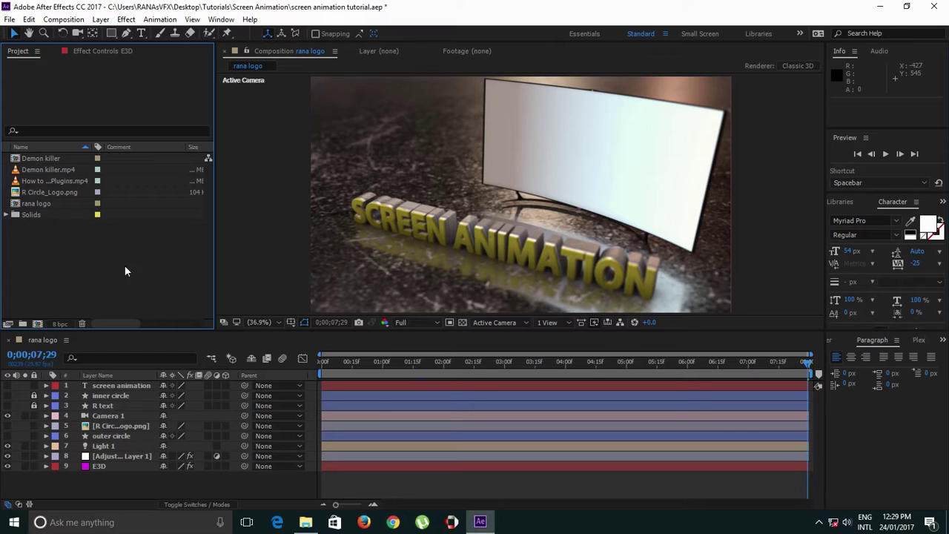
Check the three model files in the RANAsVFX 3D Models folder, then close the Models window
click(305, 522)
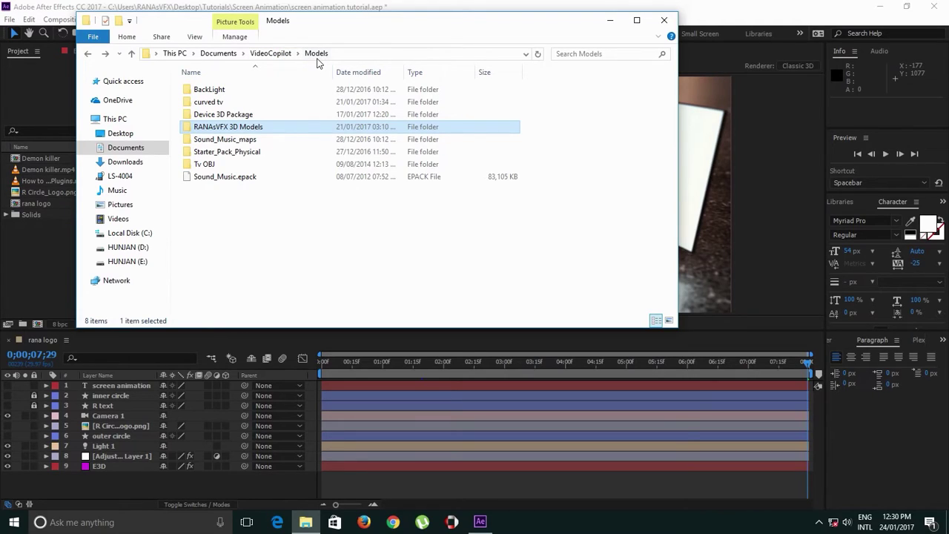
double_click(282, 127)
drag(427, 100, 196, 128)
click(226, 169)
click(88, 53)
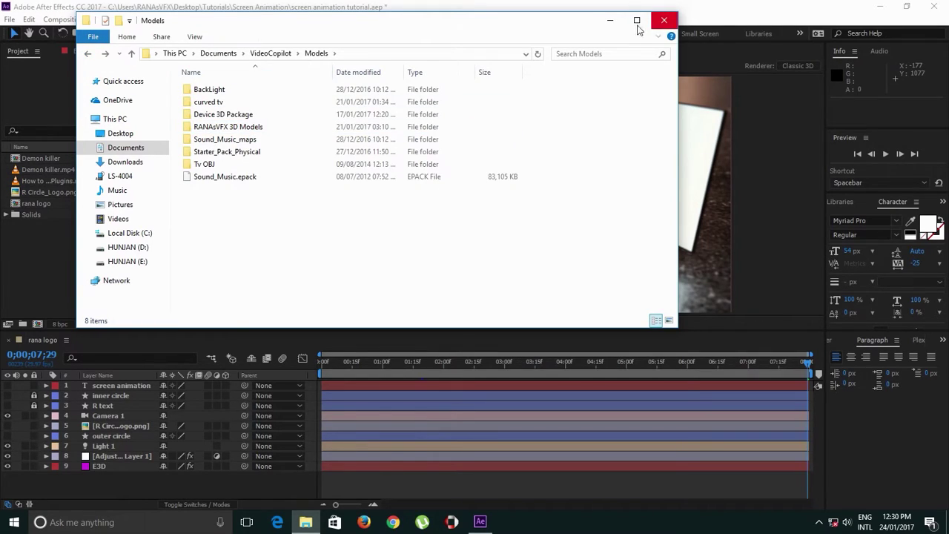
click(609, 20)
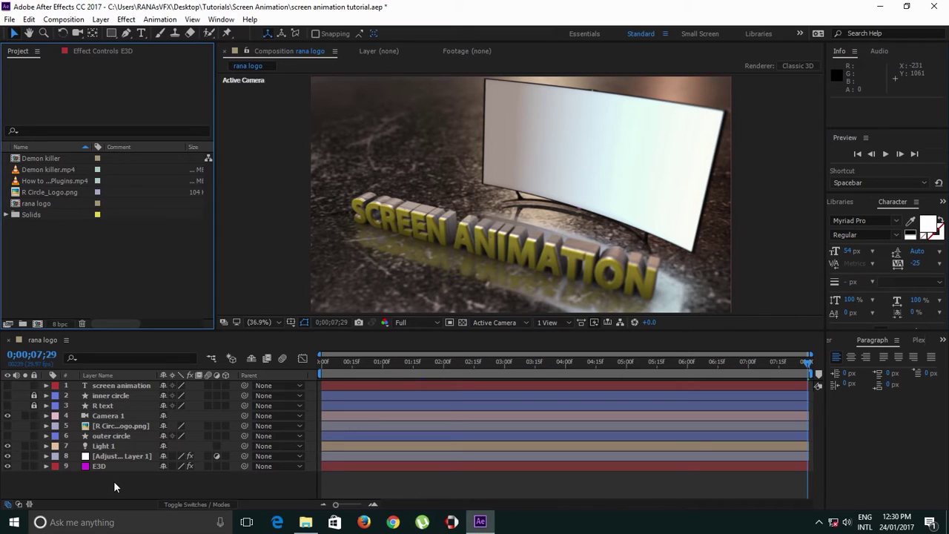
Select the E3D layer and launch its Element effect's Scene Setup from Effect Controls
drag(113, 480, 132, 426)
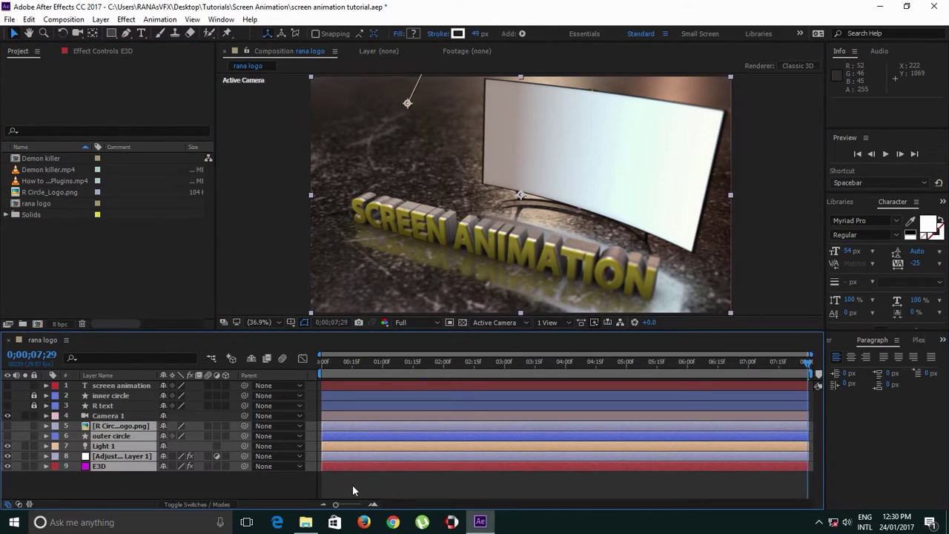
click(111, 473)
click(97, 467)
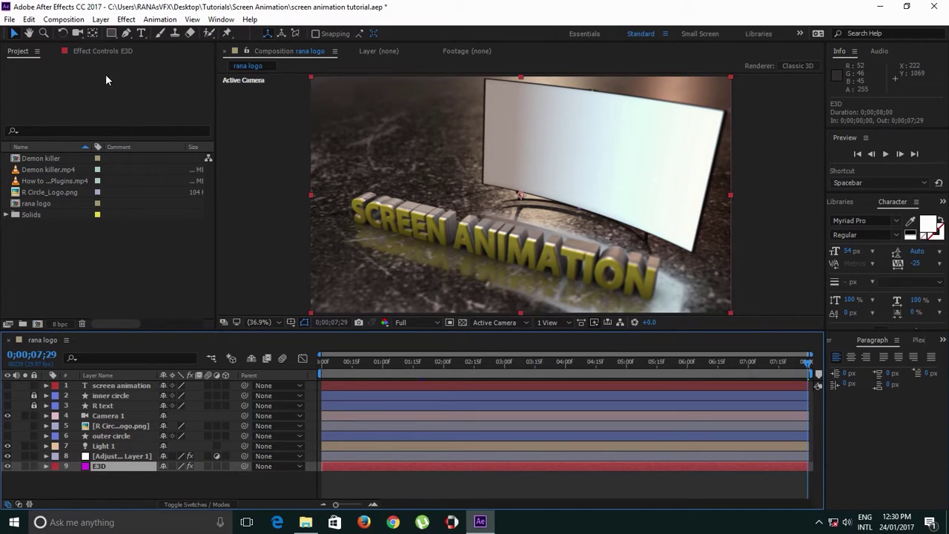
click(109, 52)
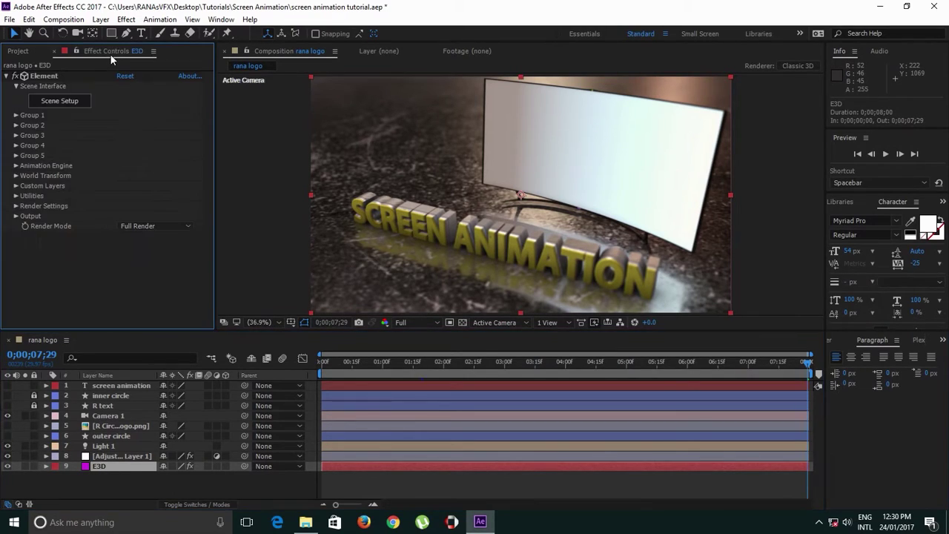
click(60, 103)
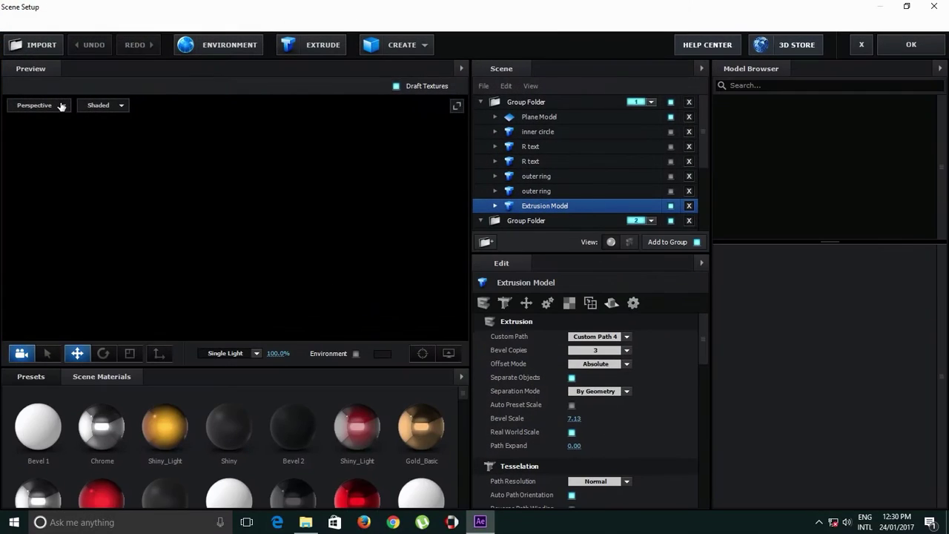
Toggle the first Group Folder and orbit the preview to inspect the scene from above and the side
click(480, 102)
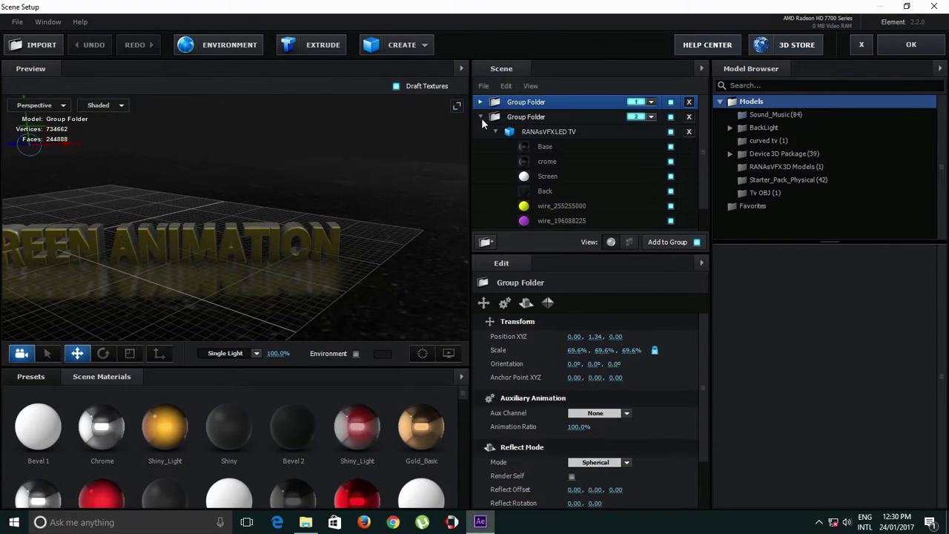
drag(375, 235, 333, 225)
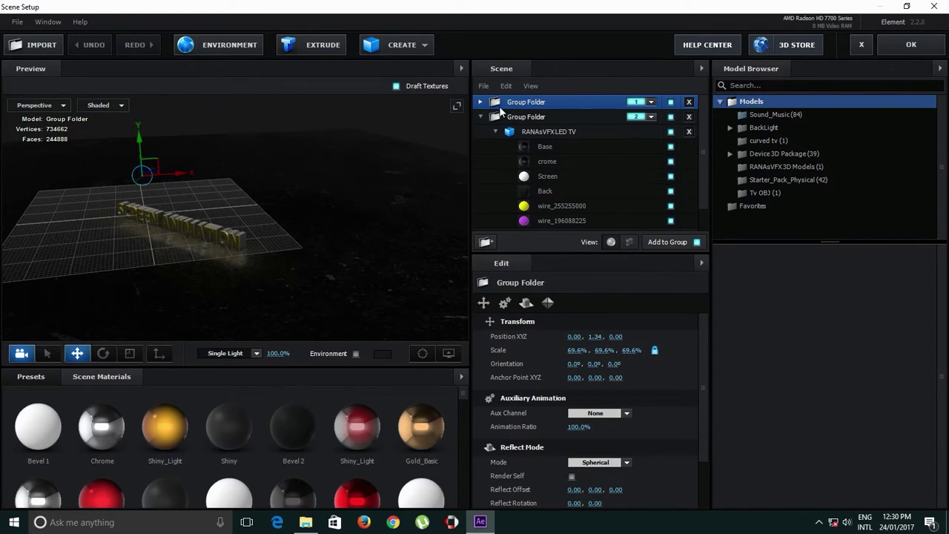
click(480, 102)
drag(253, 218, 298, 280)
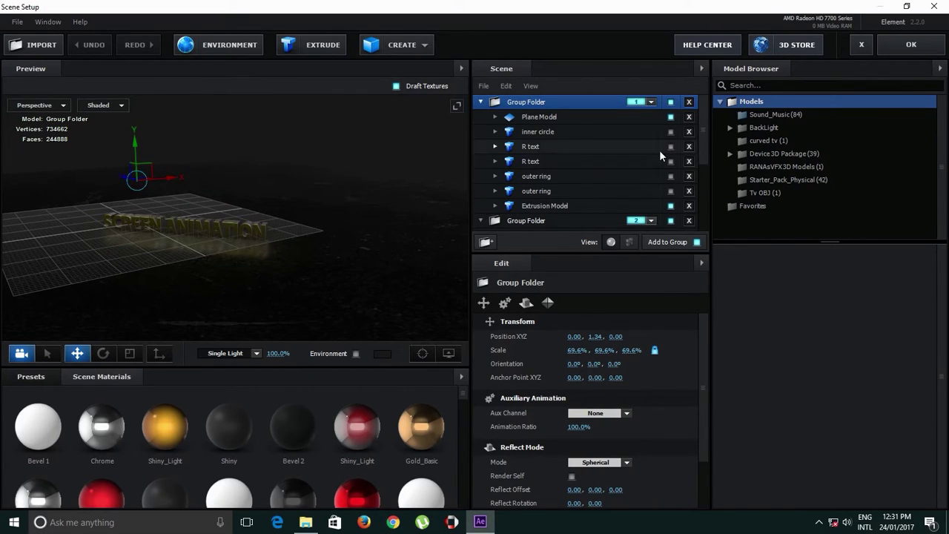
click(480, 102)
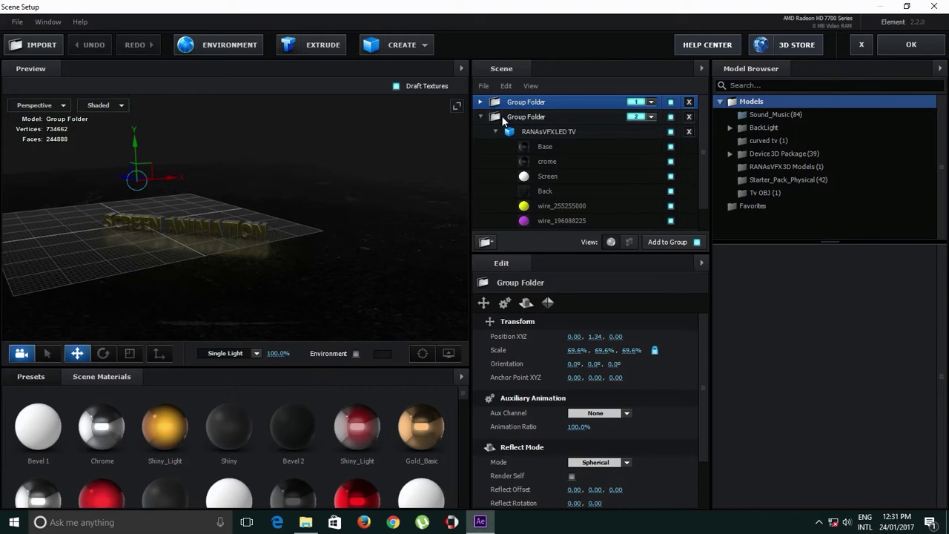
Select the RANAsVFX LED TV in the second Group Folder and delete the obj model
click(502, 120)
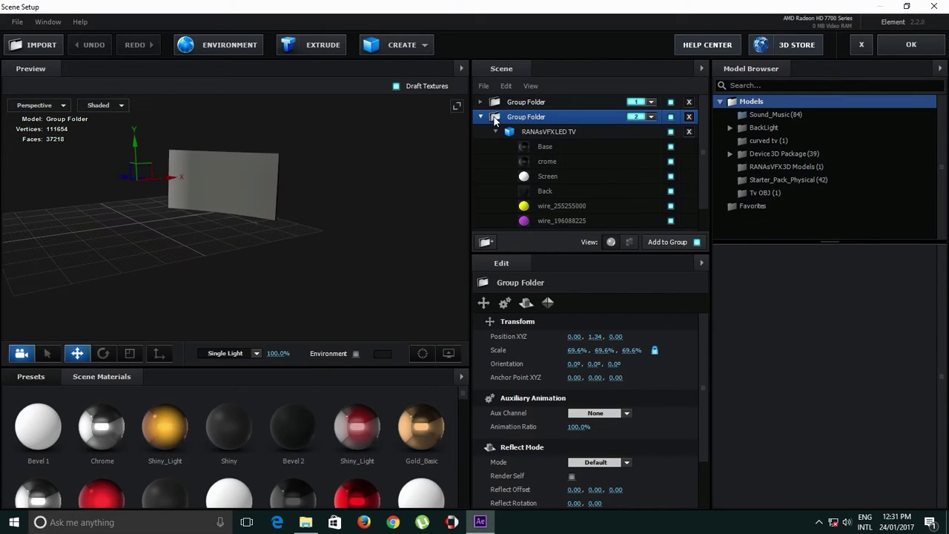
click(536, 132)
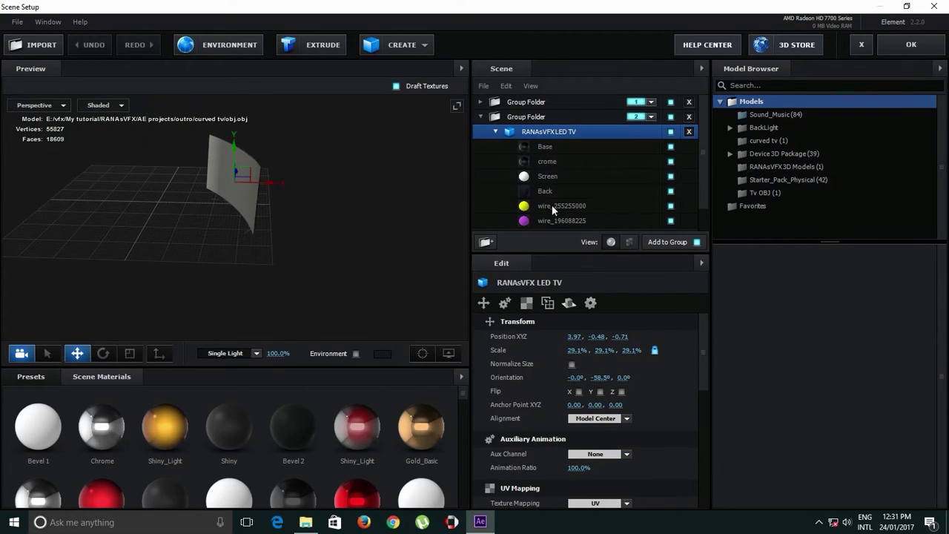
scroll(551, 204, down, 1)
click(687, 210)
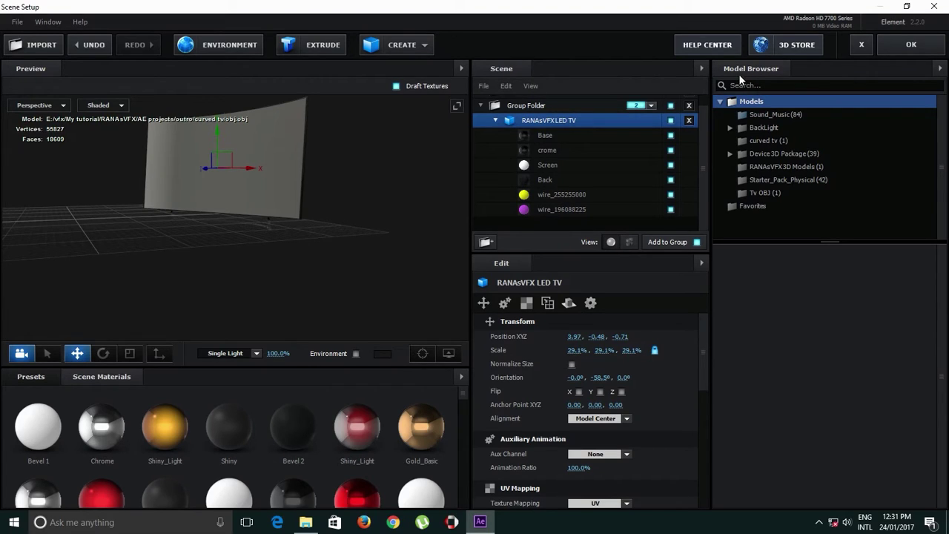
Add a RANAsVFX LED TV from RANAsVFX 3D Models and move it in front of the grey screen
click(821, 168)
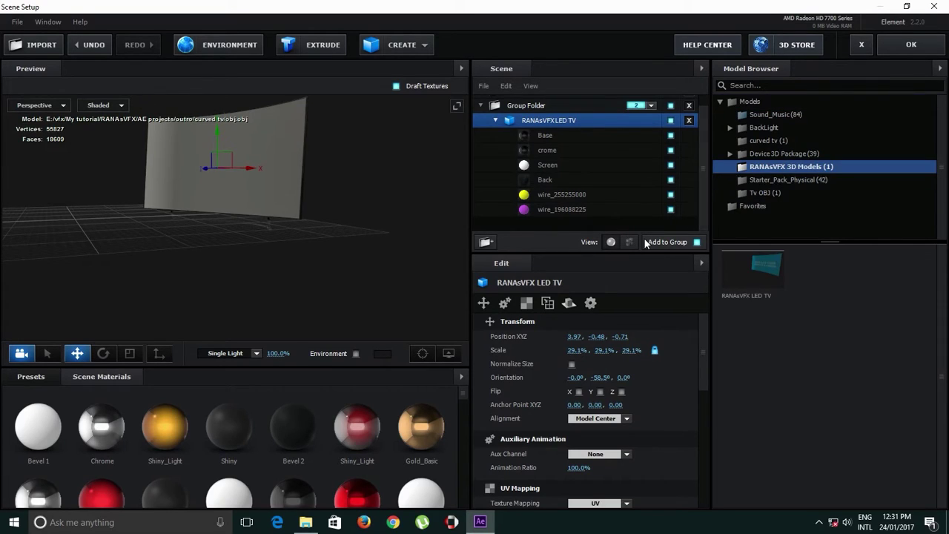
click(772, 268)
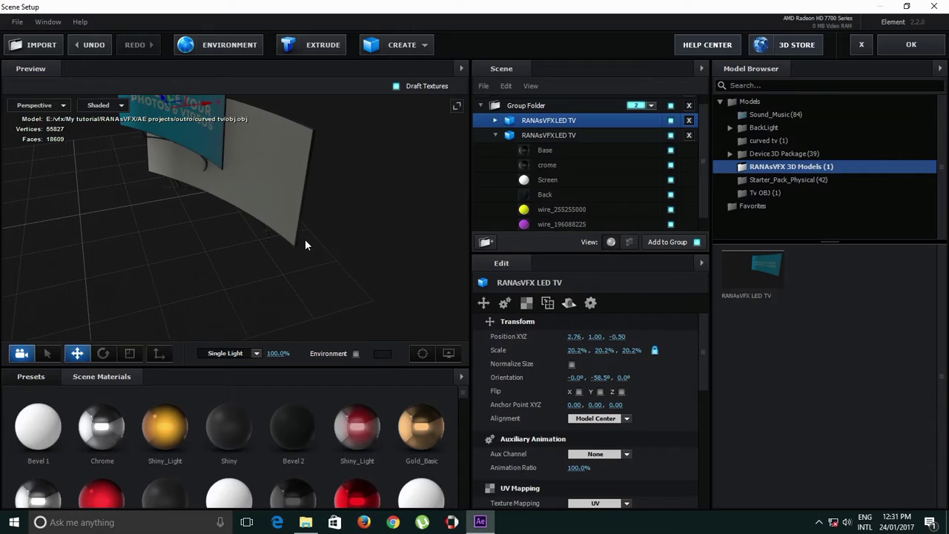
scroll(217, 193, down, 2)
drag(207, 156, 269, 218)
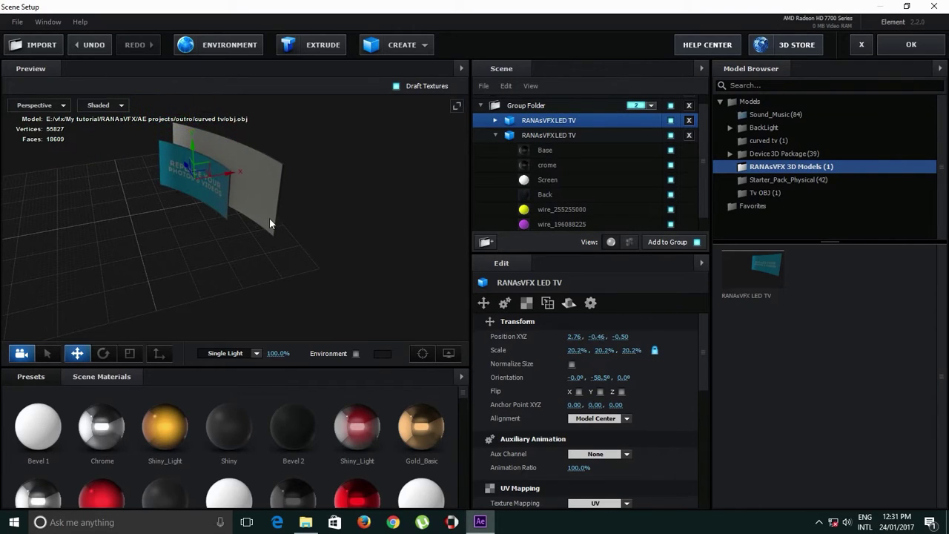
scroll(247, 225, up, 3)
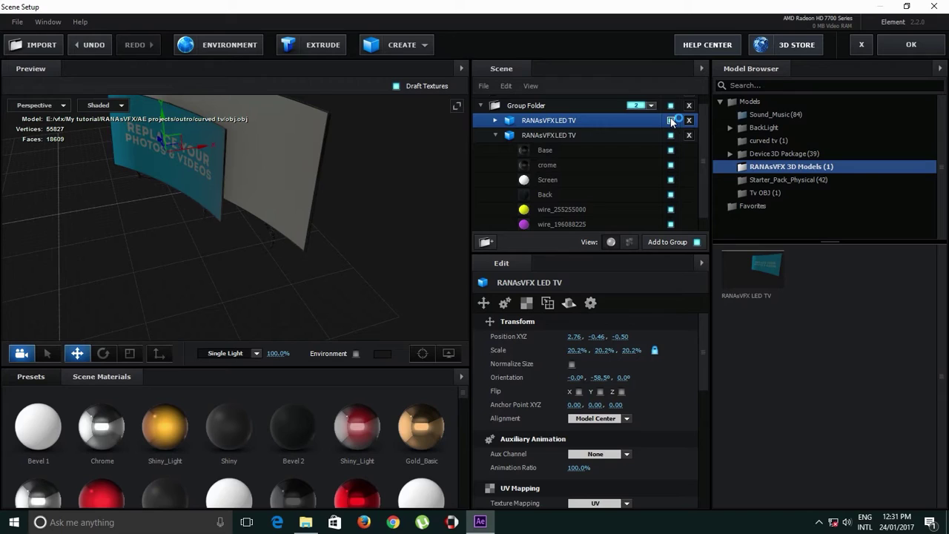
Select the original grey TV and orbit the preview to face it
click(552, 135)
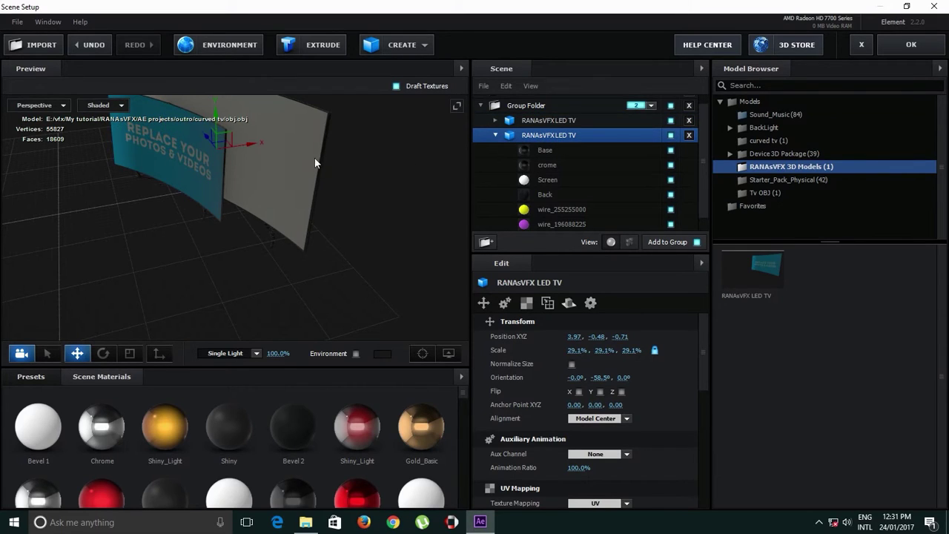
drag(375, 240, 395, 209)
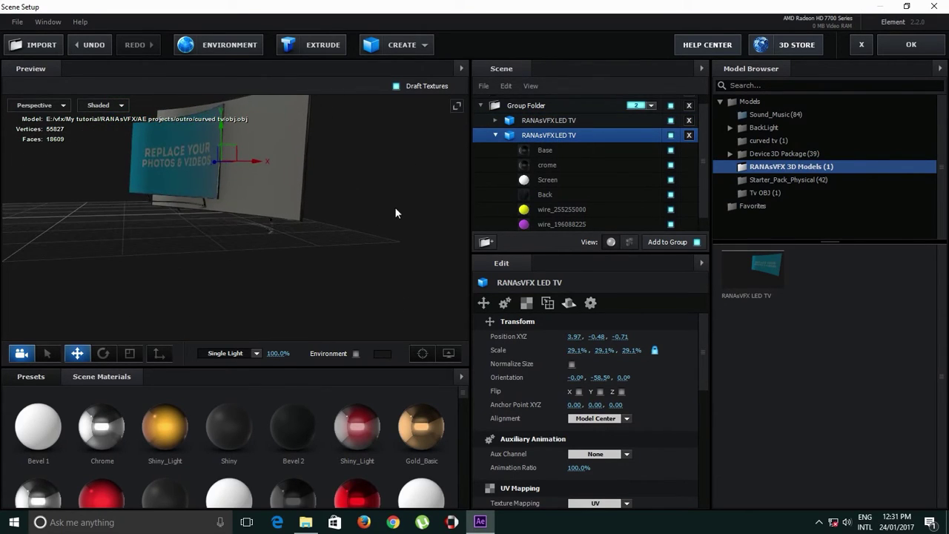
drag(297, 164, 322, 198)
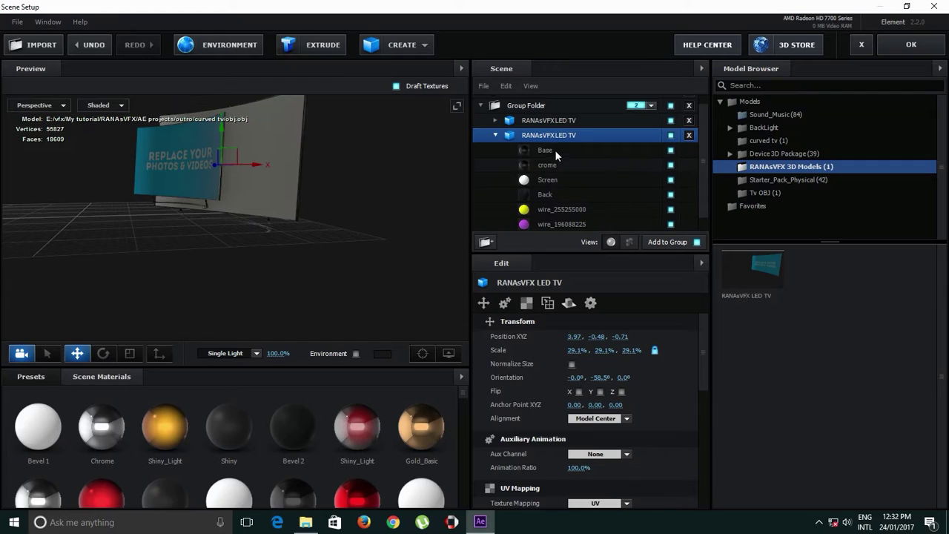
Copy the grey TV's transform and paste it onto the newly added TV
double_click(544, 134)
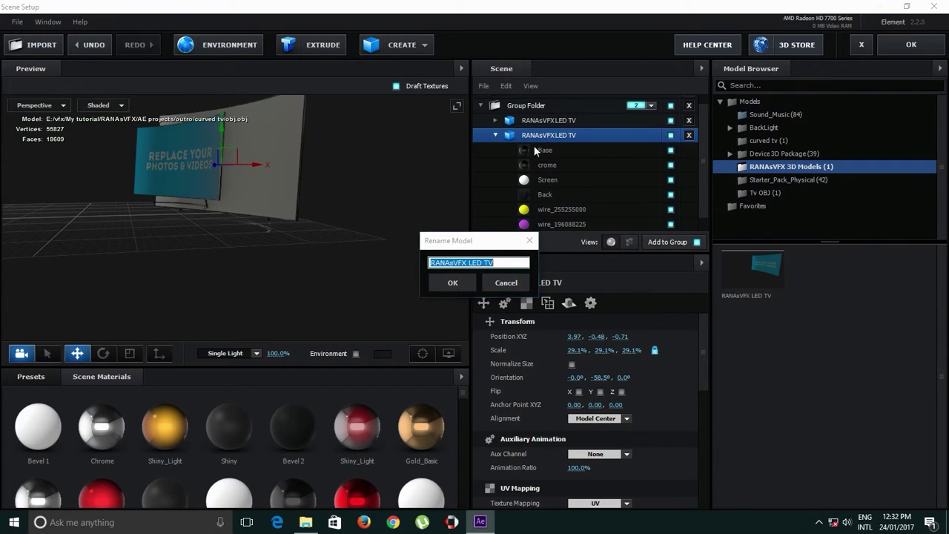
click(502, 278)
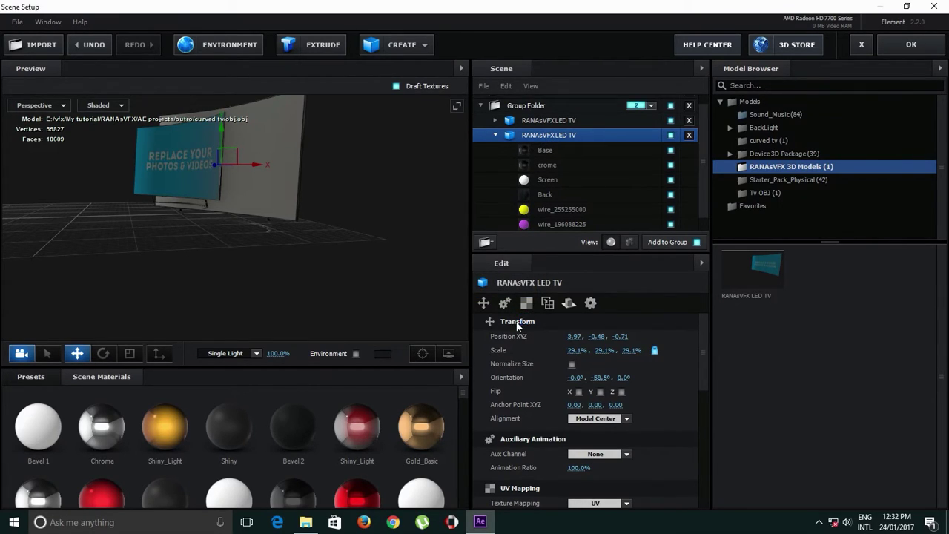
right_click(523, 321)
click(552, 348)
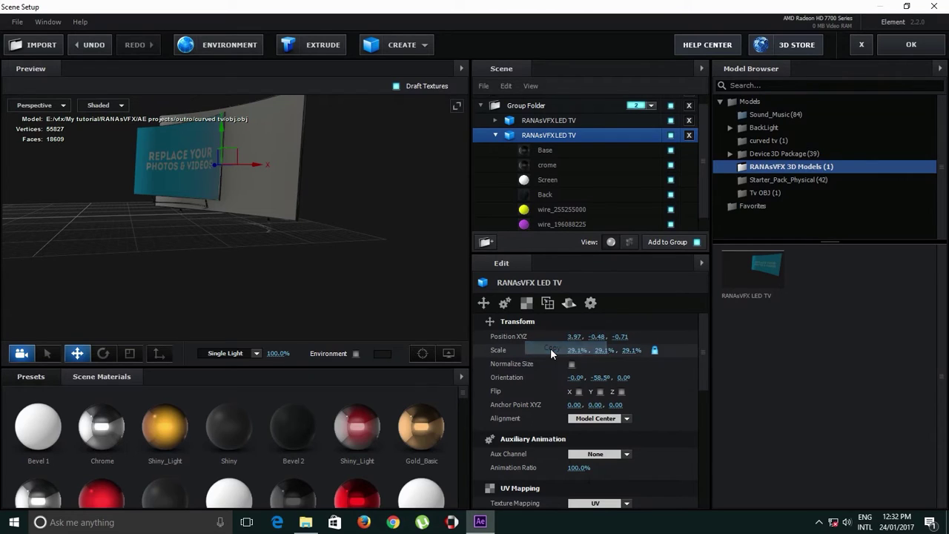
click(532, 119)
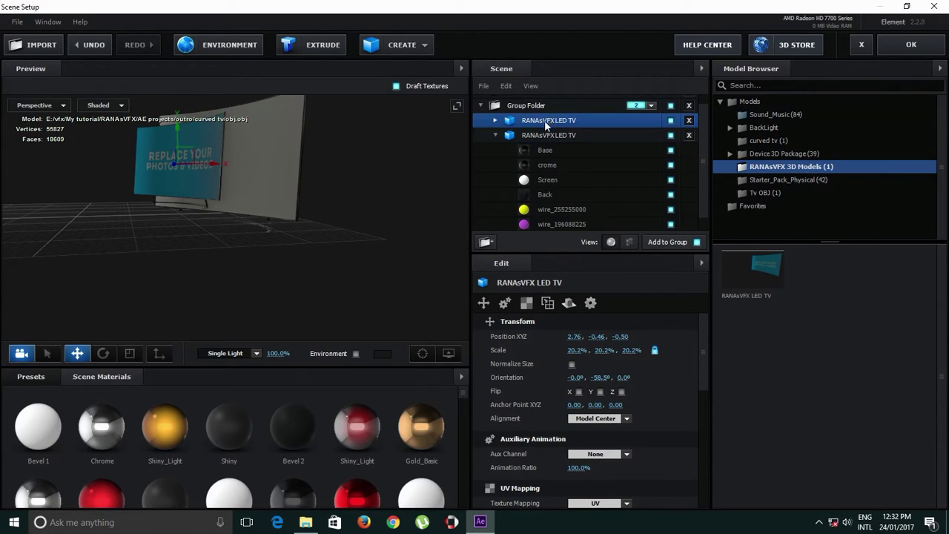
right_click(522, 321)
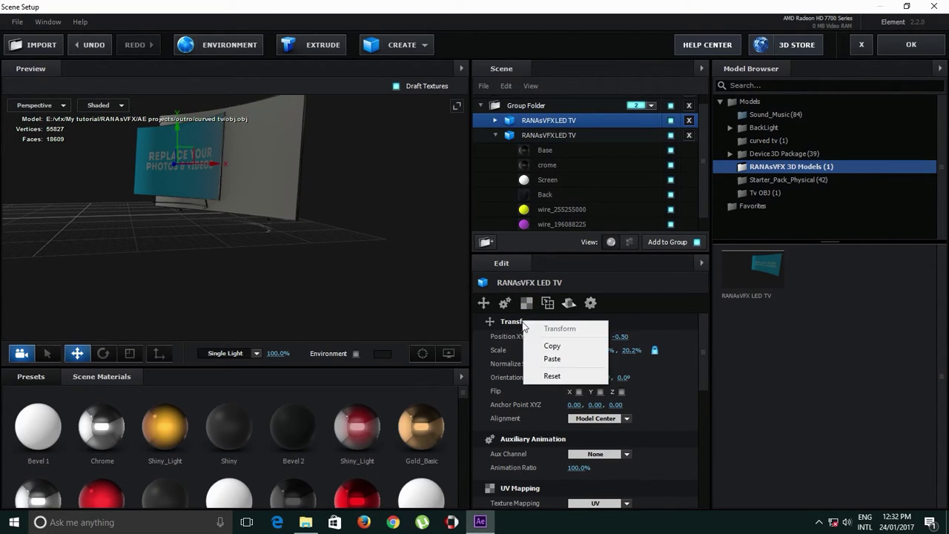
click(541, 359)
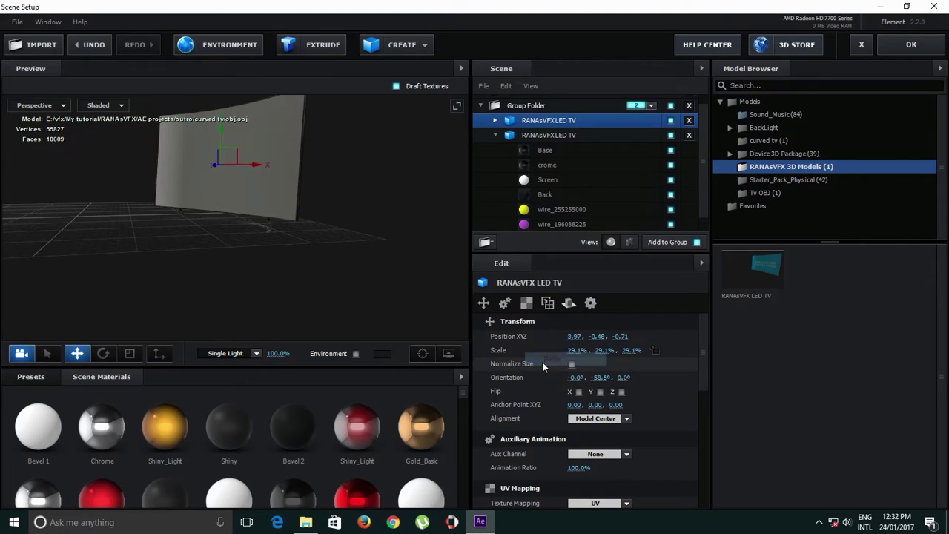
Delete the old grey TV and apply the scene back to After Effects
click(541, 136)
click(689, 136)
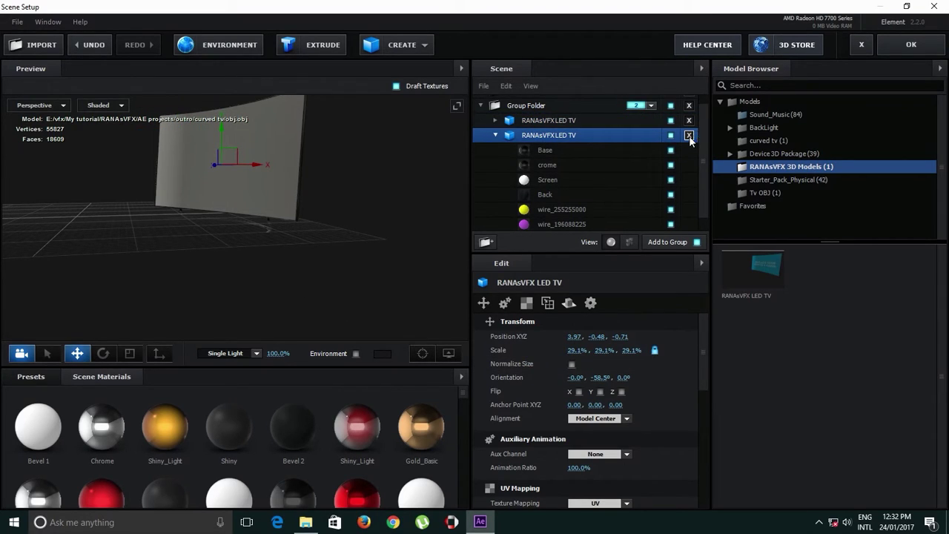
drag(464, 218, 402, 212)
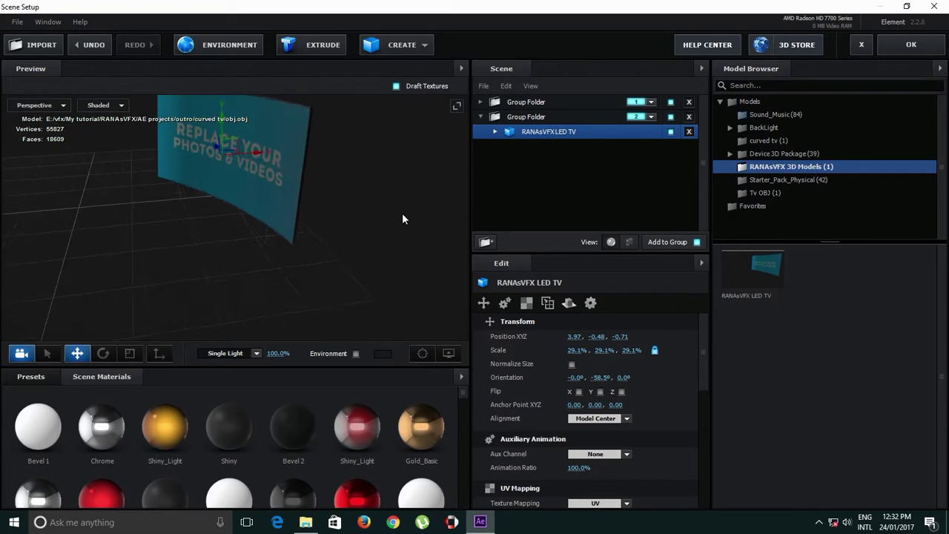
click(922, 52)
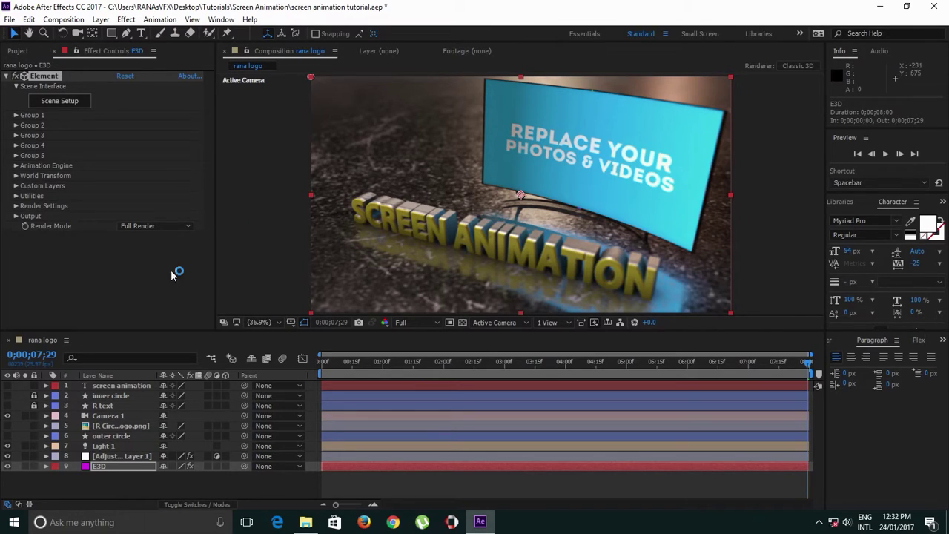
click(136, 306)
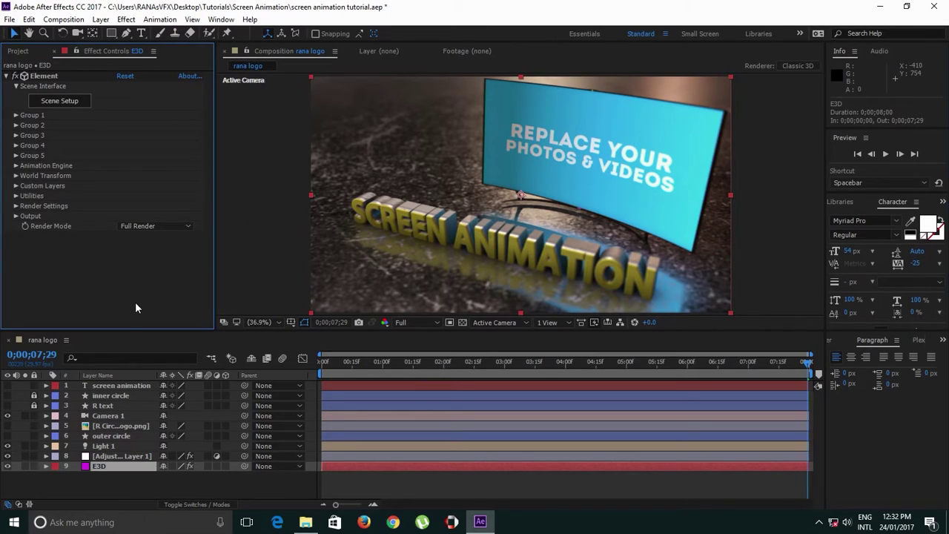
Create a new 1920×1080 composition named Texture
click(15, 51)
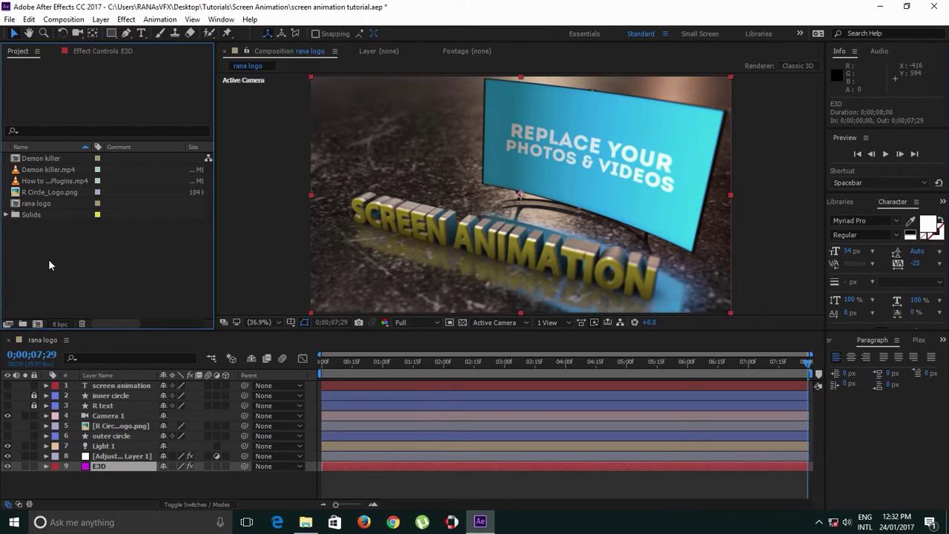
click(38, 323)
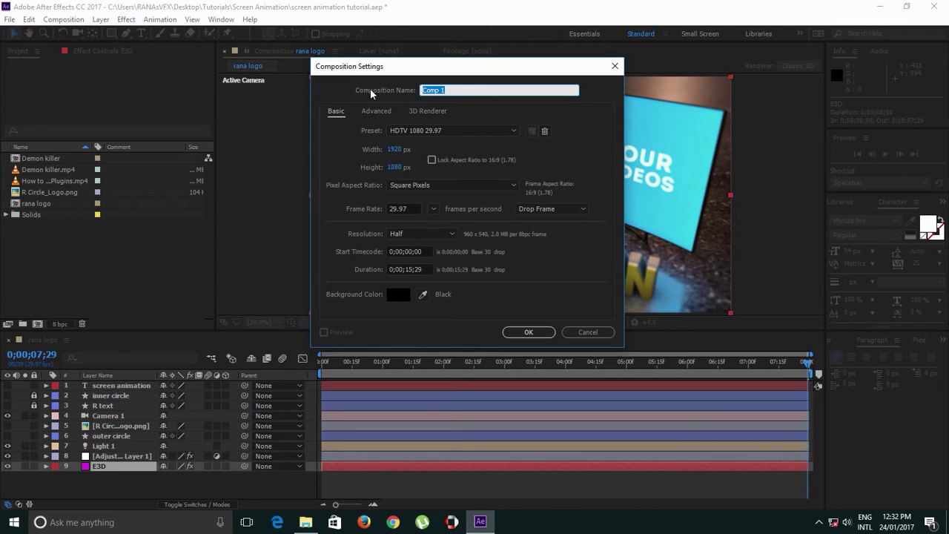
text(Texture)
click(526, 333)
Add the tutorial video clip to Texture and fit it to fill the frame
click(57, 181)
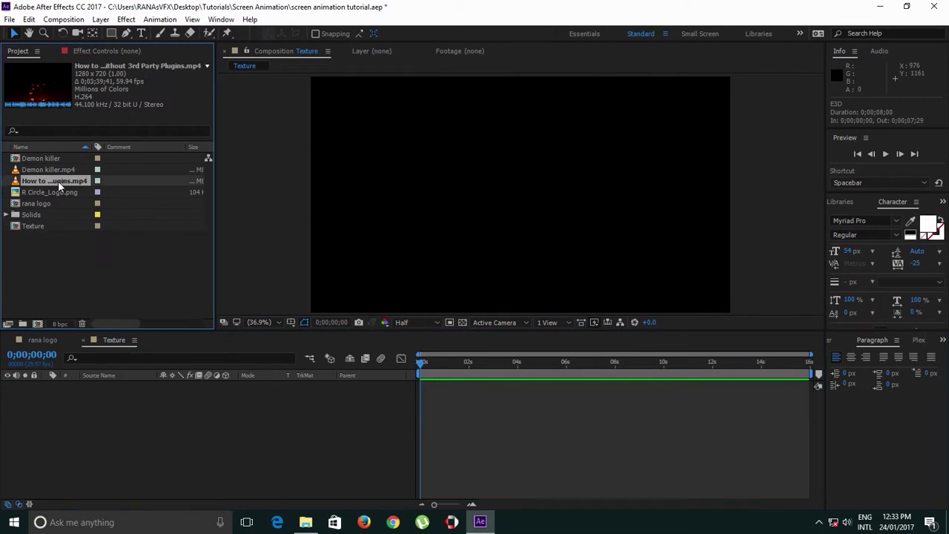
drag(58, 181, 363, 290)
drag(36, 181, 186, 455)
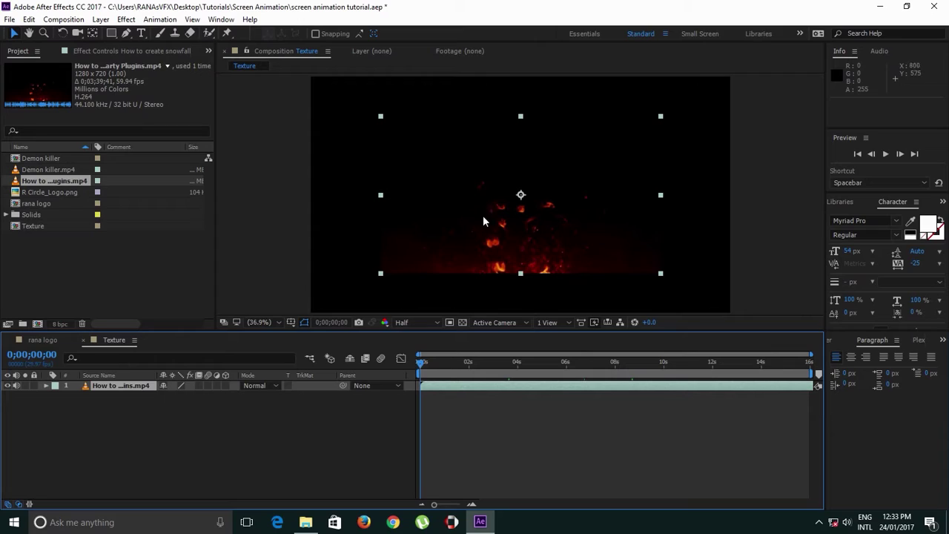
click(120, 386)
click(120, 386)
key(ctrl+alt+f)
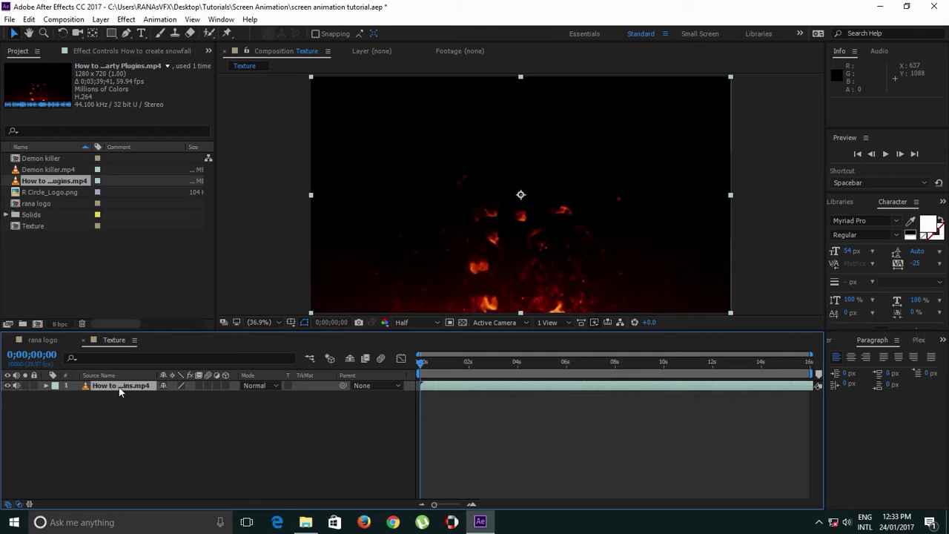
click(18, 386)
Trim the clip to start at 9;28, end the work area at 7;16, and trim the comp to it
drag(423, 363, 661, 381)
key(alt+bracketleft)
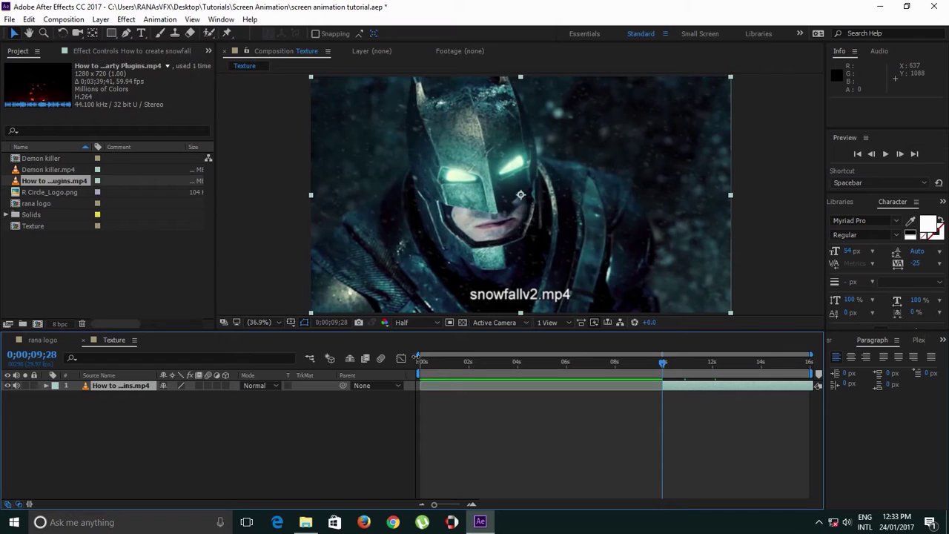
drag(430, 363, 605, 365)
key(bracketleft)
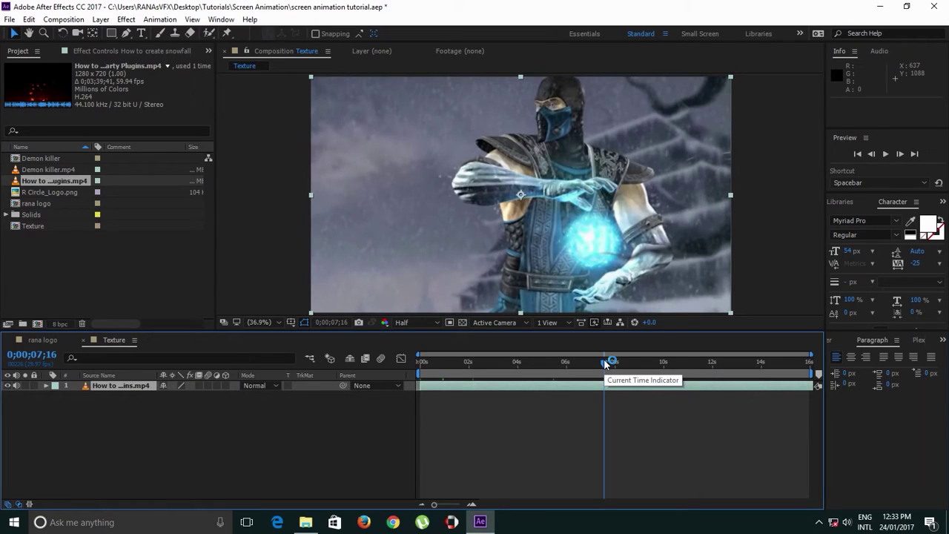
key(n)
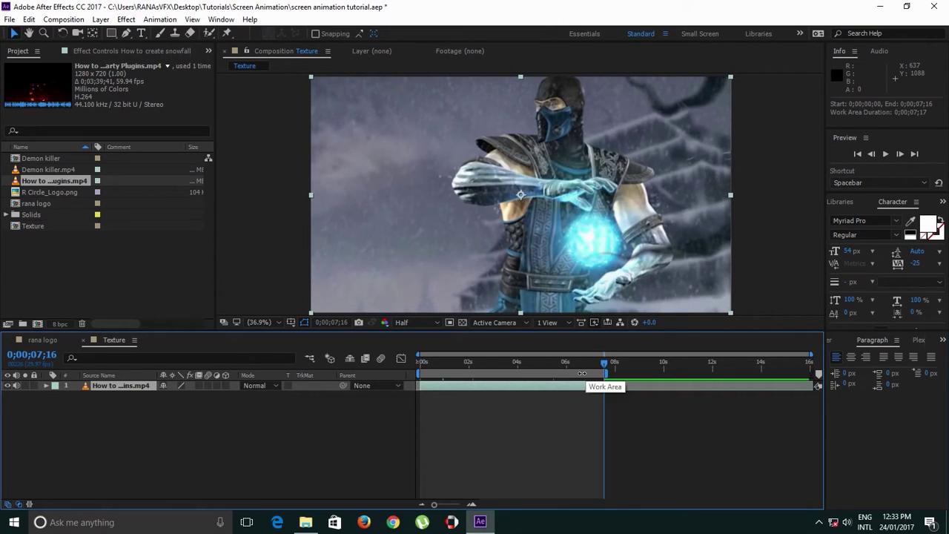
right_click(584, 373)
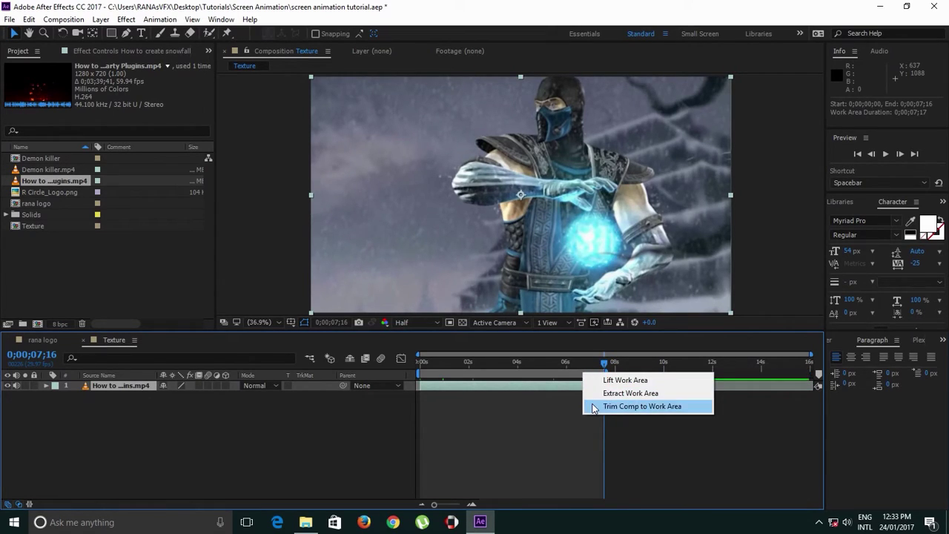
click(593, 406)
click(46, 340)
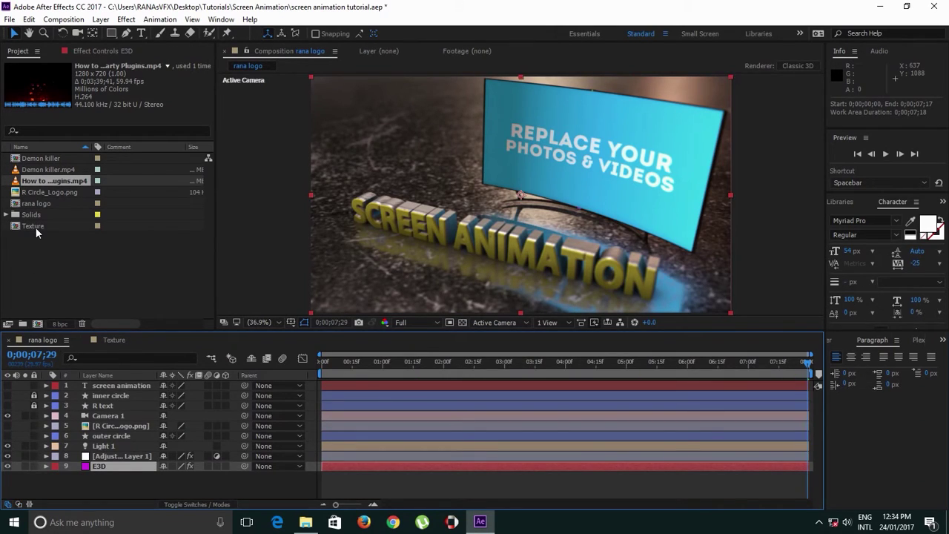
Add Texture below Light 1 as a hidden layer and set E3D's Custom Texture Map Layer 1 to it
drag(31, 228, 102, 453)
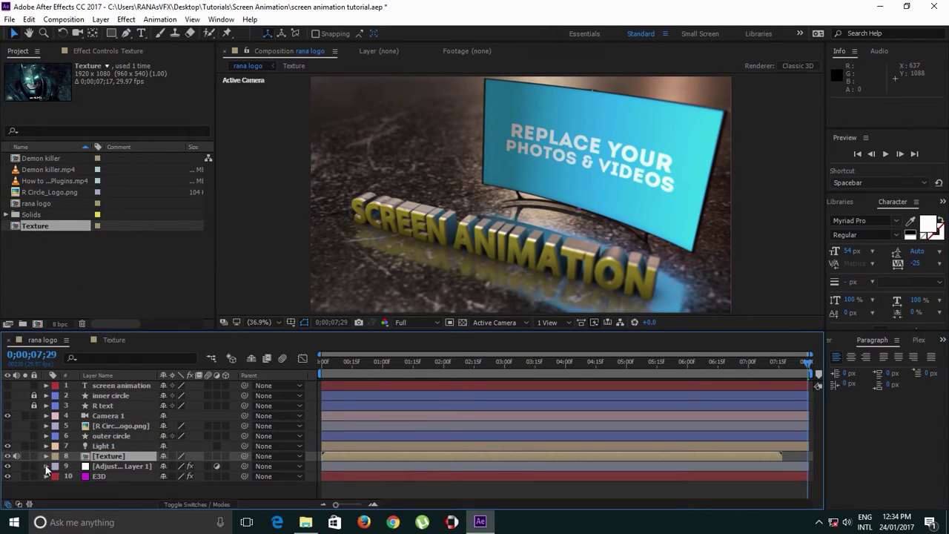
click(8, 456)
click(100, 475)
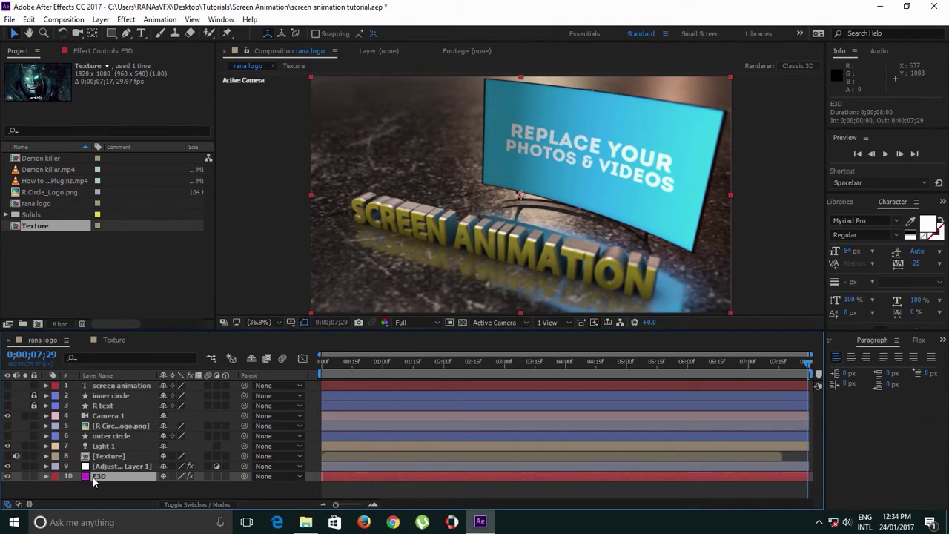
click(104, 51)
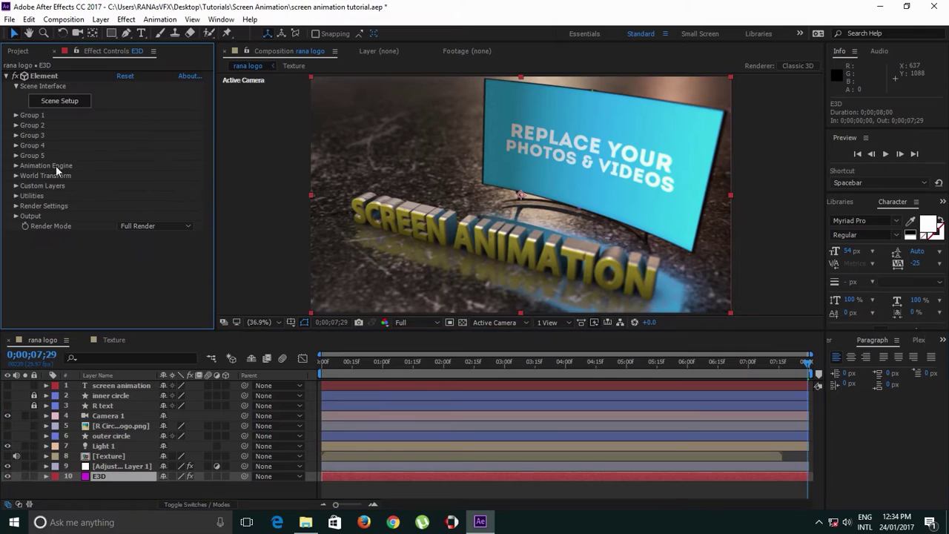
click(16, 185)
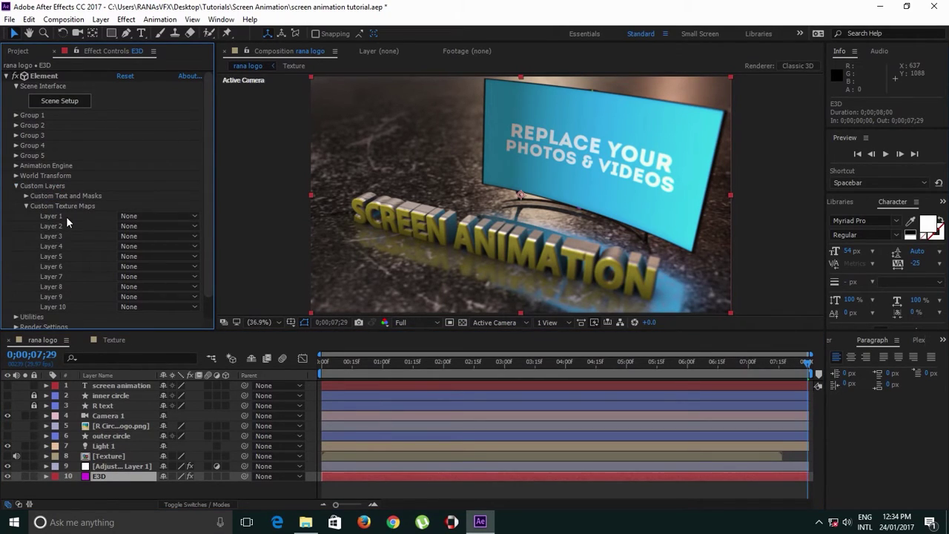
click(131, 216)
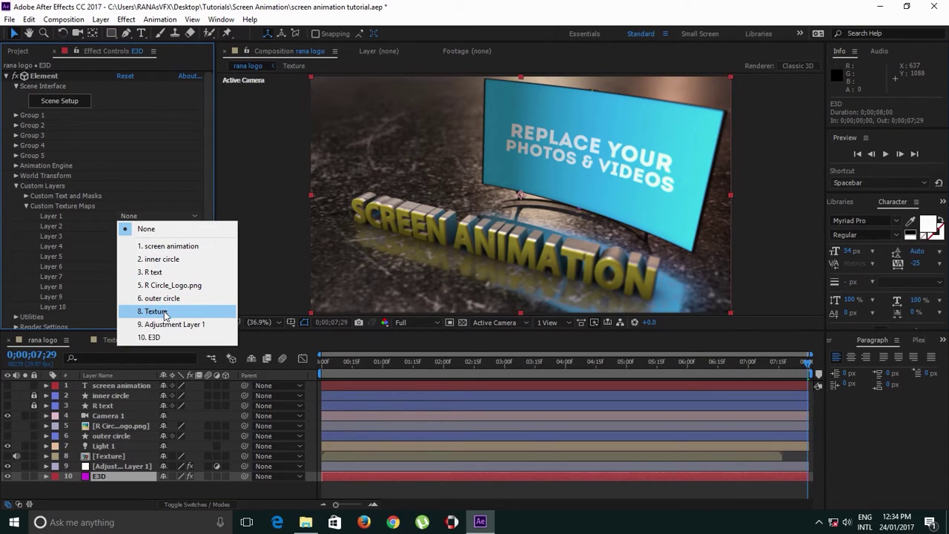
click(165, 311)
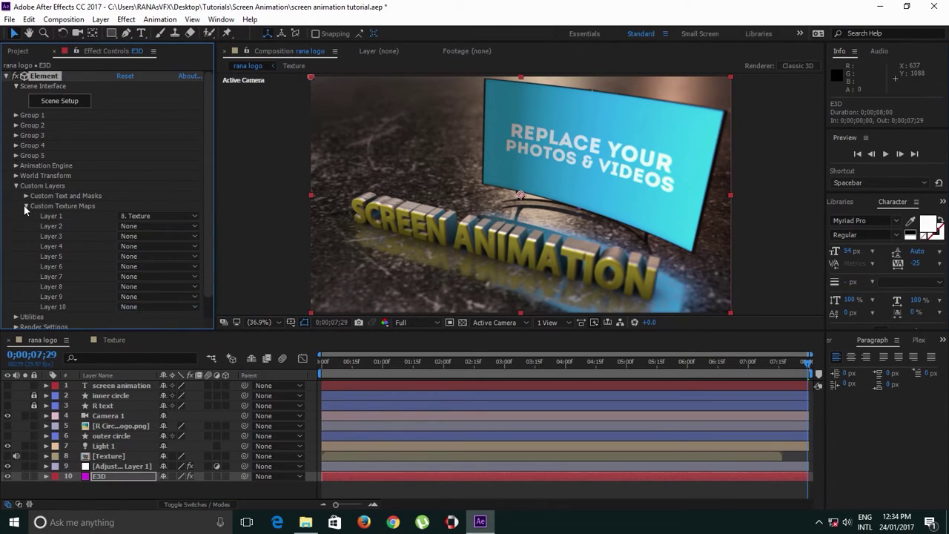
Set the LED TV Screen material's diffuse texture to Custom Layer 1 [Texture] and orbit to check
click(59, 100)
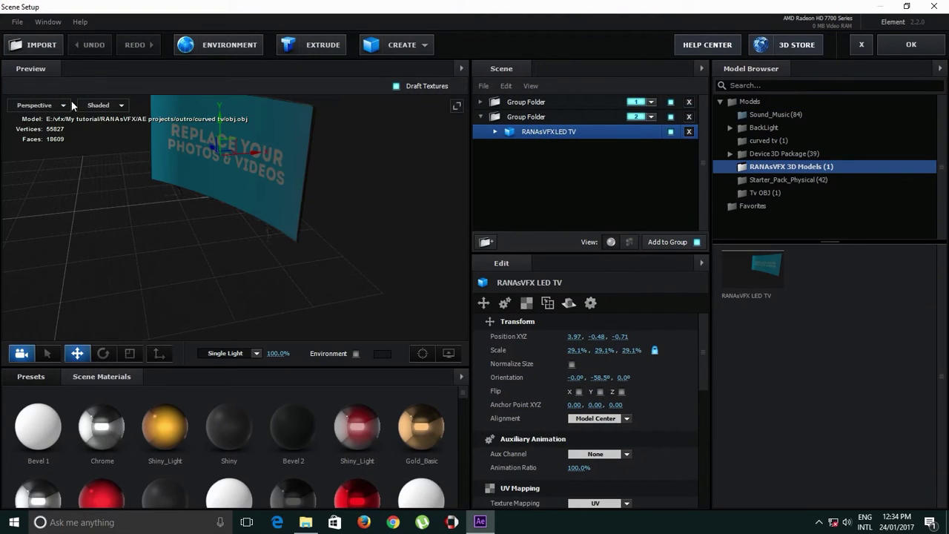
click(494, 131)
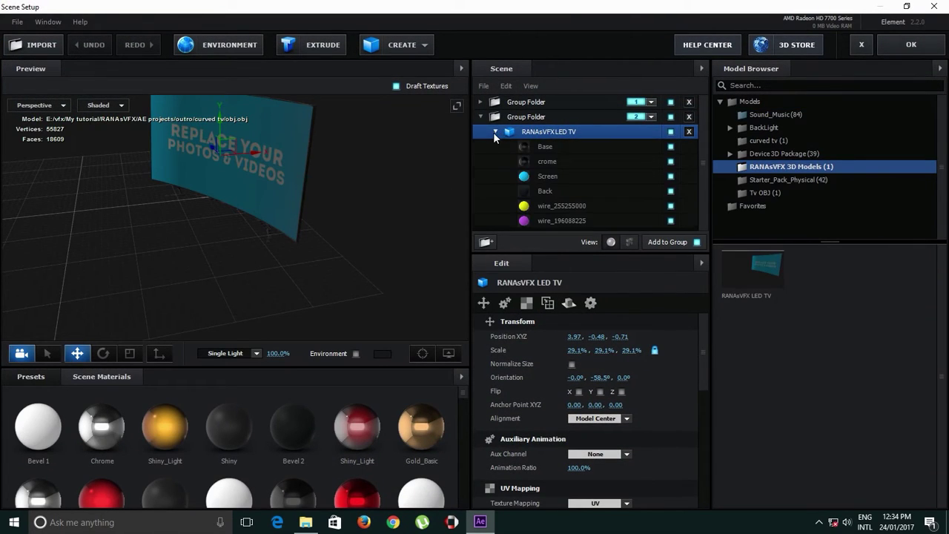
scroll(546, 171, down, 1)
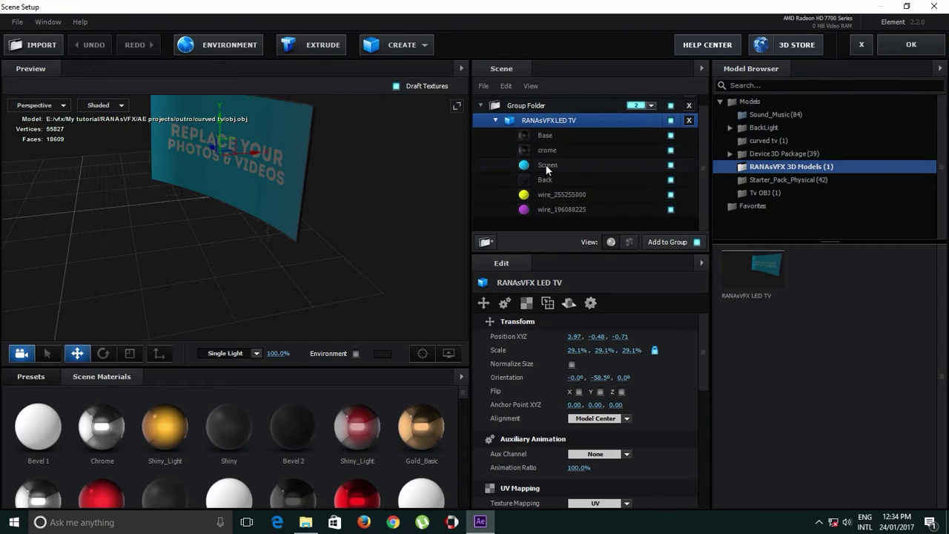
click(558, 166)
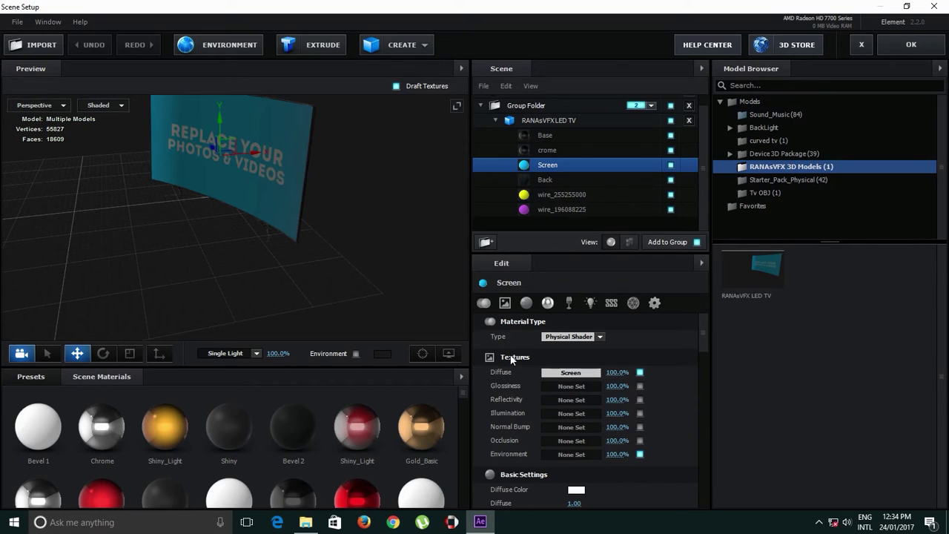
click(556, 376)
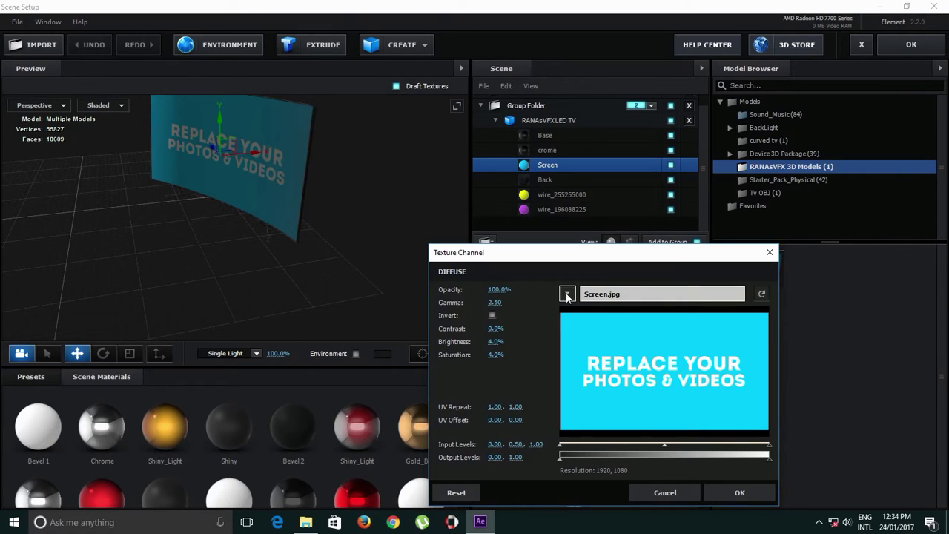
click(568, 295)
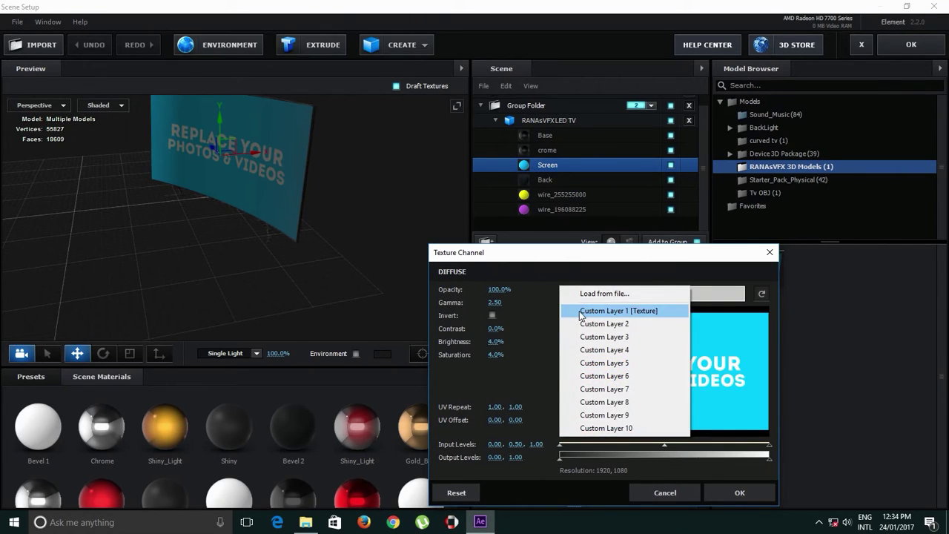
click(647, 317)
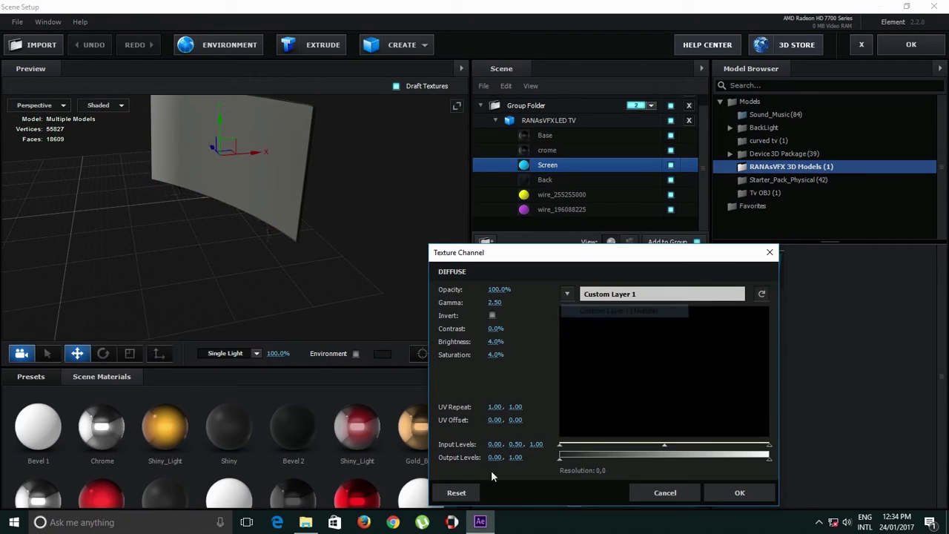
click(743, 492)
drag(284, 253, 225, 215)
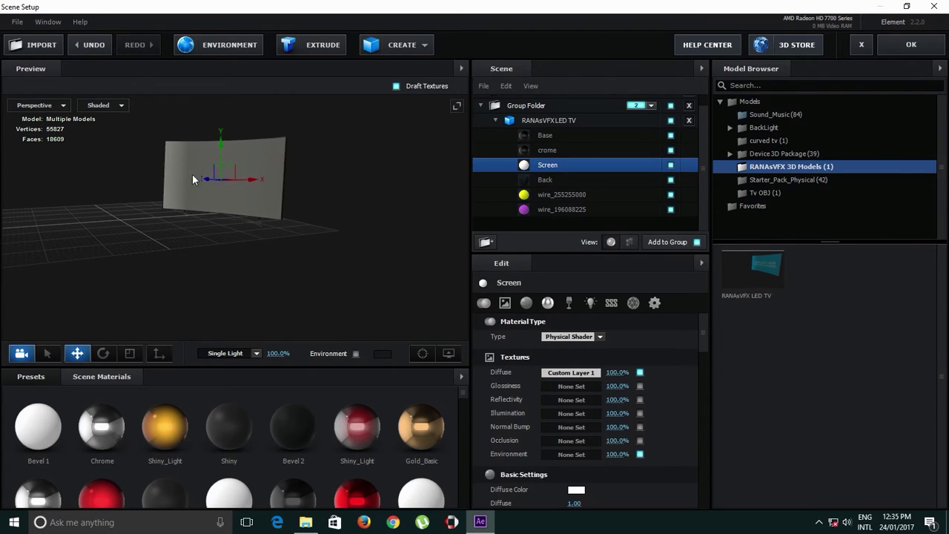
drag(310, 226, 298, 233)
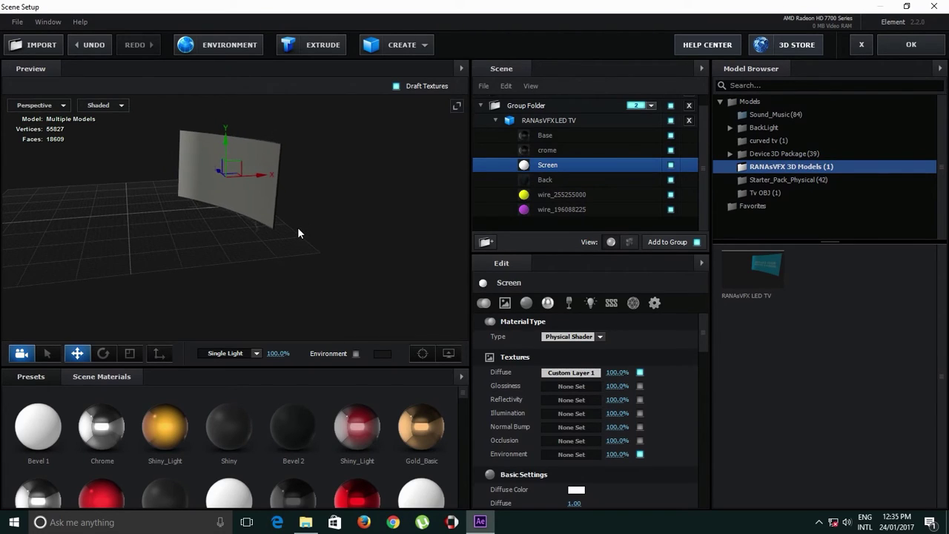
Apply the scene and check the TV's video texture at 4;06, 3;04 and 1;23
click(905, 48)
click(578, 364)
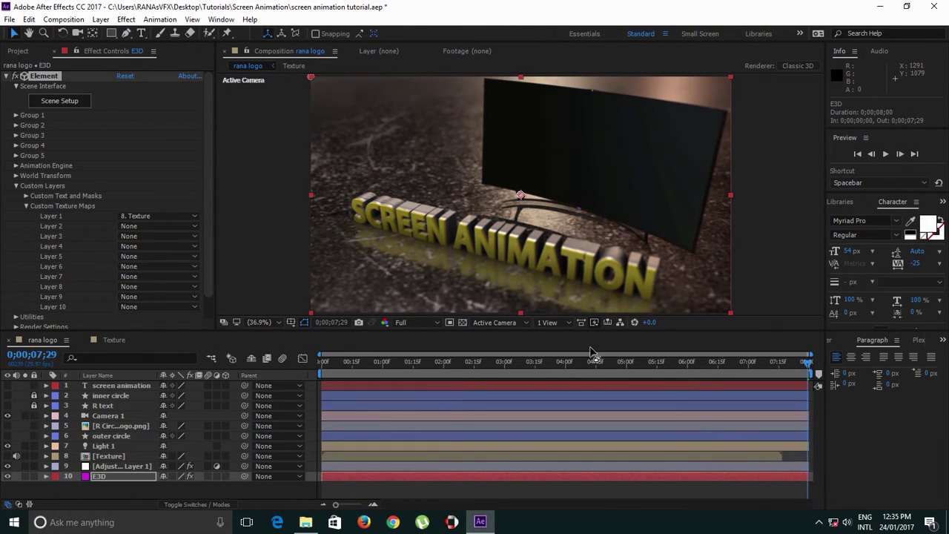
click(511, 363)
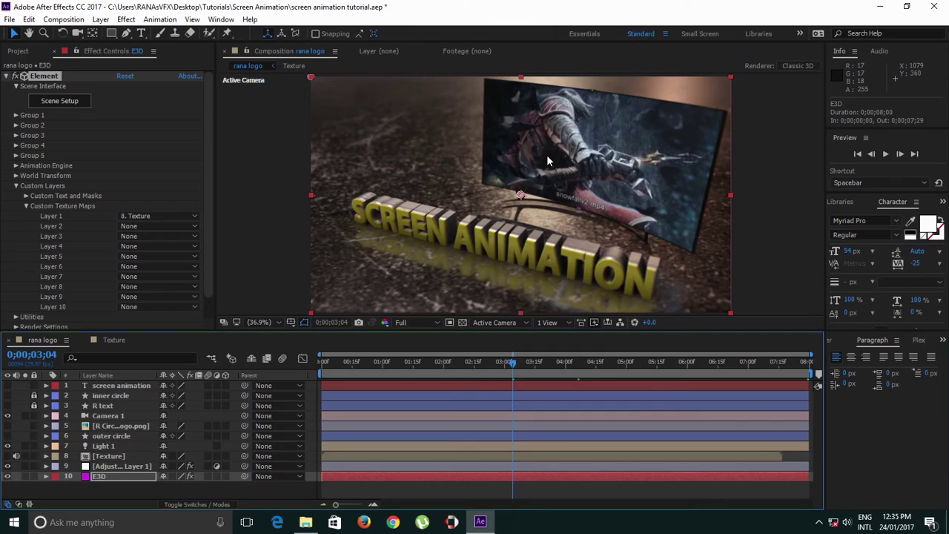
click(429, 363)
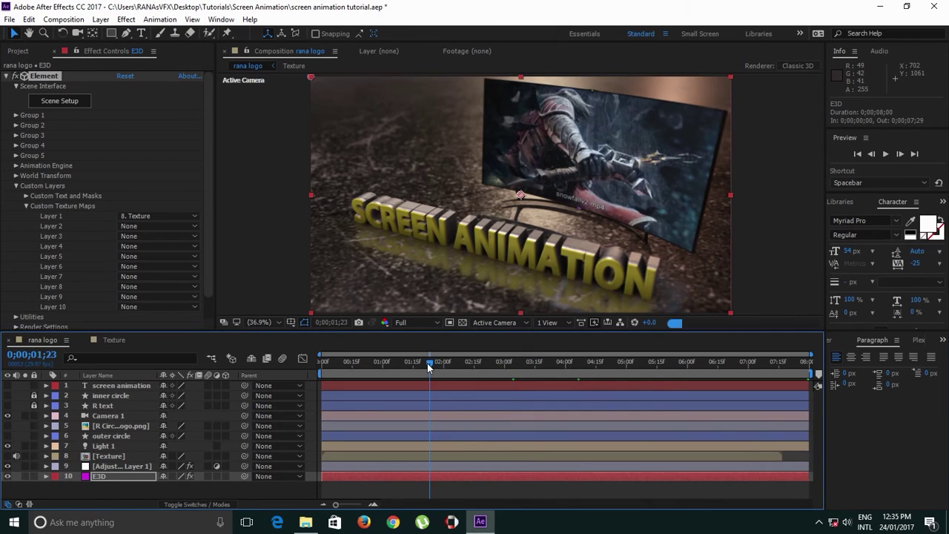